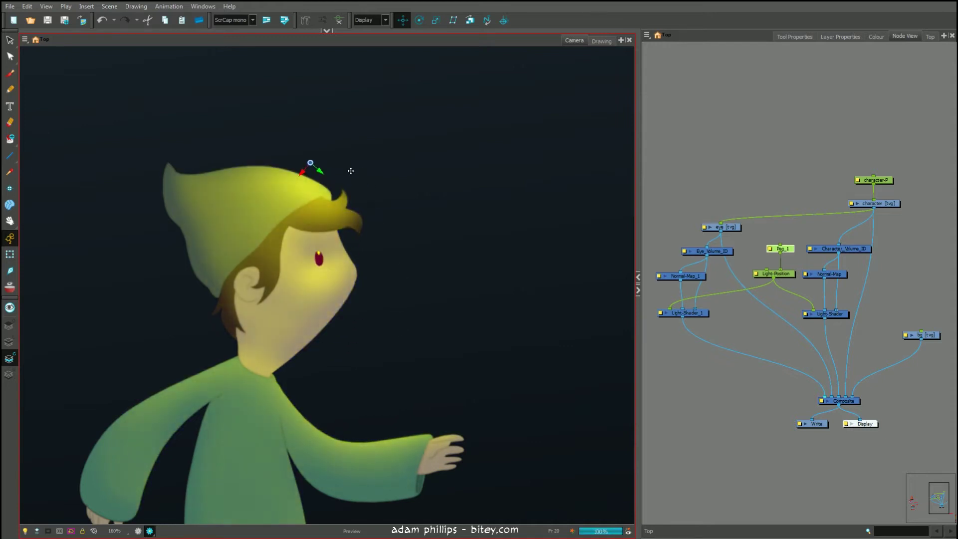
pyautogui.click(768, 144)
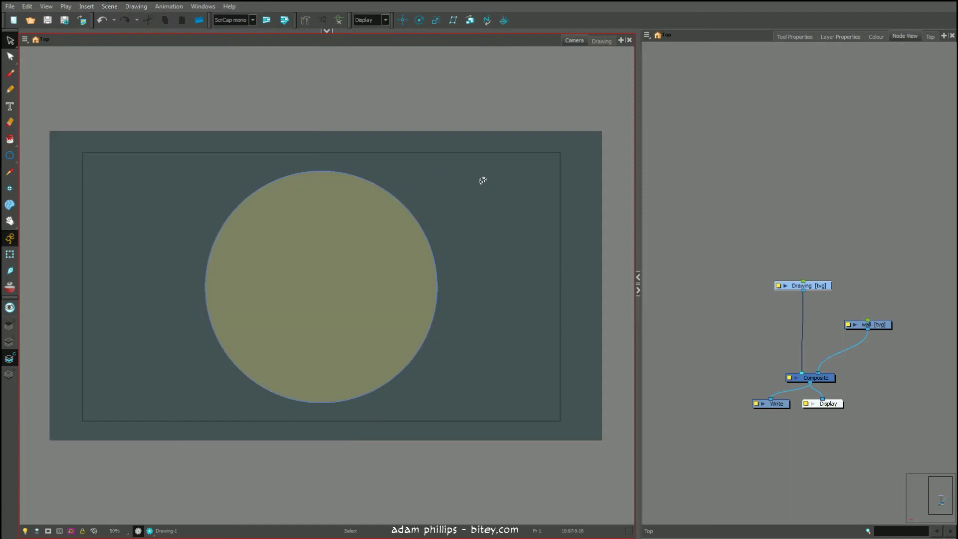
pyautogui.hotkey('ctrl', 'a')
pyautogui.hotkey('ctrl', 'x')
pyautogui.hotkey('ctrl', 'z')
# Step: Add Volume Object and Normal Map shading nodes to the node network below the Drawing node, rearranging the nodes for room
pyautogui.moveTo(817, 287); pyautogui.dragTo(822, 274)
pyautogui.click(326, 31)
pyautogui.click(40, 189)
pyautogui.moveTo(356, 87); pyautogui.dragTo(797, 305)
pyautogui.moveTo(207, 87); pyautogui.dragTo(772, 314)
pyautogui.moveTo(810, 274); pyautogui.dragTo(815, 240)
pyautogui.moveTo(788, 295); pyautogui.dragTo(777, 268)
# Step: Add a Light Shader node feeding the Composite, and a Light Position node connected to the Light Shader
pyautogui.moveTo(157, 87); pyautogui.dragTo(765, 317)
pyautogui.moveTo(762, 293); pyautogui.dragTo(798, 373)
pyautogui.moveTo(107, 87); pyautogui.dragTo(697, 289)
pyautogui.moveTo(698, 293); pyautogui.dragTo(753, 312)
# Step: Add a parent peg to the Light-Position node and rename it POSITION
pyautogui.hotkey('ctrl', 'p')
pyautogui.click(684, 261)
pyautogui.doubleClick(689, 129)
pyautogui.write('POSITION')
pyautogui.click(788, 414)
# Step: Change the light type in the Light-Shader node's properties
pyautogui.click(735, 320)
pyautogui.click(738, 155)
pyautogui.click(738, 169)
pyautogui.click(795, 406)
# Step: Attach the Display node to the Normal-Map output to preview the normal map, and return it to the Composite
pyautogui.moveTo(828, 403)
pyautogui.mouseDown()
pyautogui.moveTo(859, 405)
pyautogui.moveTo(729, 341)
pyautogui.moveTo(728, 320)
pyautogui.moveTo(737, 317)
pyautogui.mouseUp()
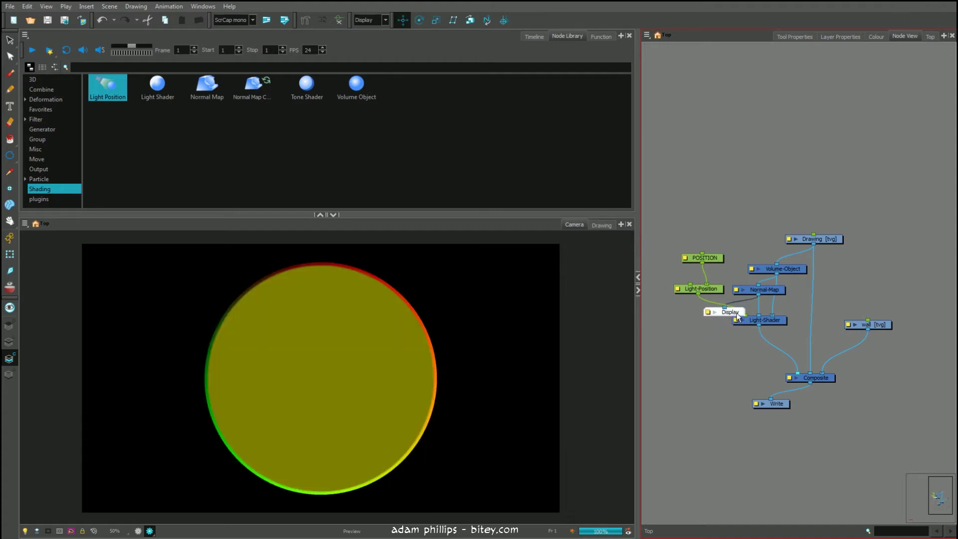
pyautogui.click(346, 288)
pyautogui.moveTo(731, 312); pyautogui.dragTo(855, 407)
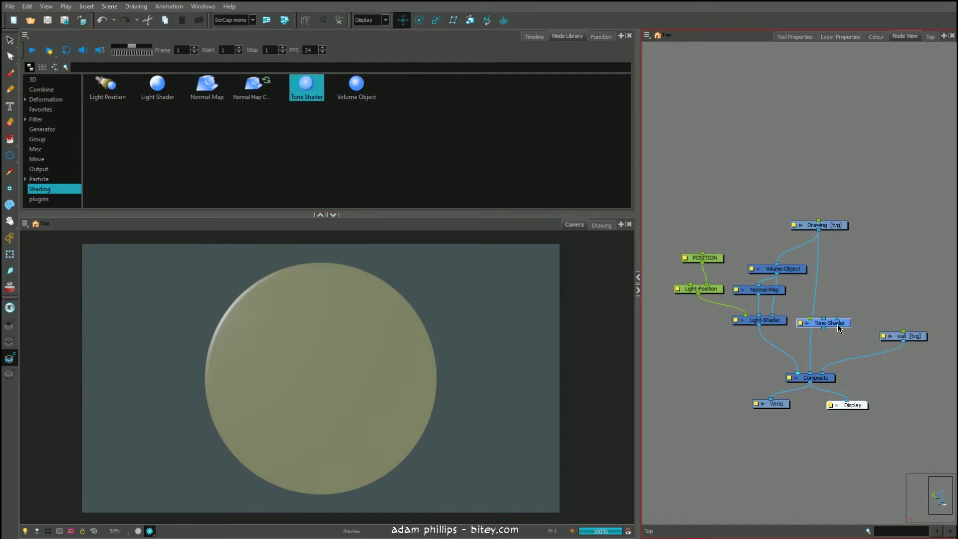
# Step: Connect the Light-Position node to the Tone-Shader node and tidy the node arrangement around them
pyautogui.moveTo(698, 294); pyautogui.dragTo(810, 317)
pyautogui.moveTo(824, 327)
pyautogui.mouseDown()
pyautogui.moveTo(804, 373)
pyautogui.moveTo(842, 323)
pyautogui.mouseUp()
pyautogui.moveTo(704, 288); pyautogui.dragTo(693, 289)
# Step: Change the Tone-Shader colour to a dark olive yellow and inspect the shaded edge of the coin
pyautogui.click(797, 321)
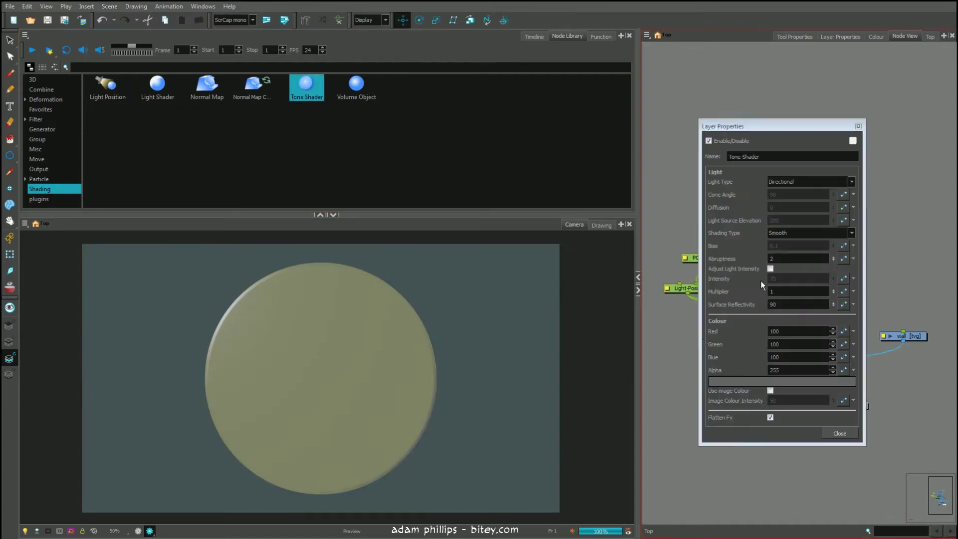
pyautogui.click(782, 382)
pyautogui.click(491, 314)
pyautogui.click(515, 175)
pyautogui.click(579, 282)
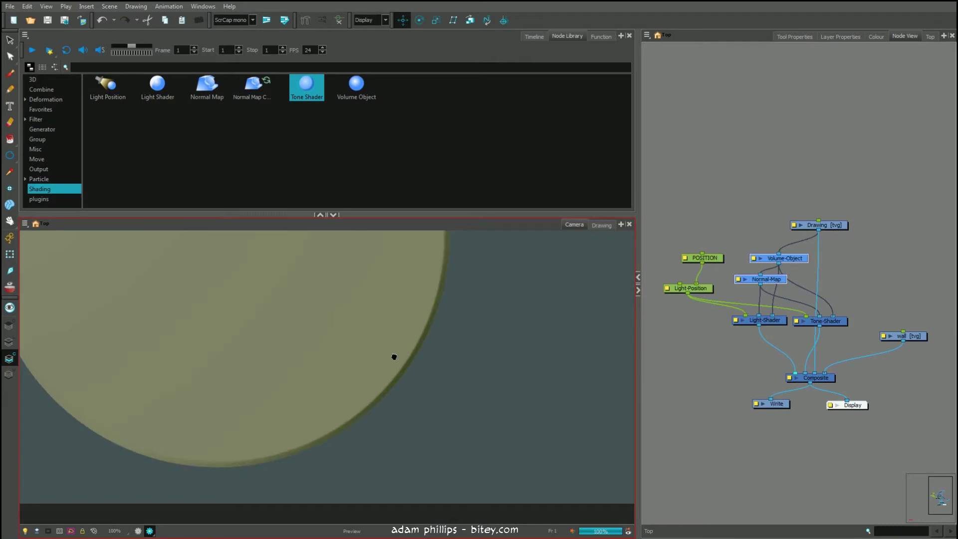
pyautogui.scroll(-2, 394, 357)
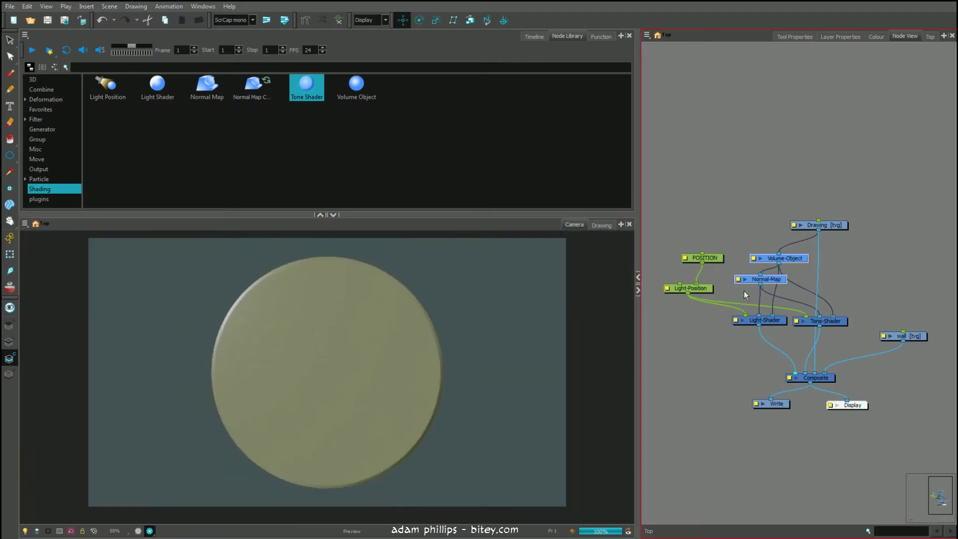
# Step: In the Normal-Map properties, set the volume object's bevel size to 3, elevation to 8 and elevation smoothness to 0
pyautogui.click(738, 280)
pyautogui.click(810, 214)
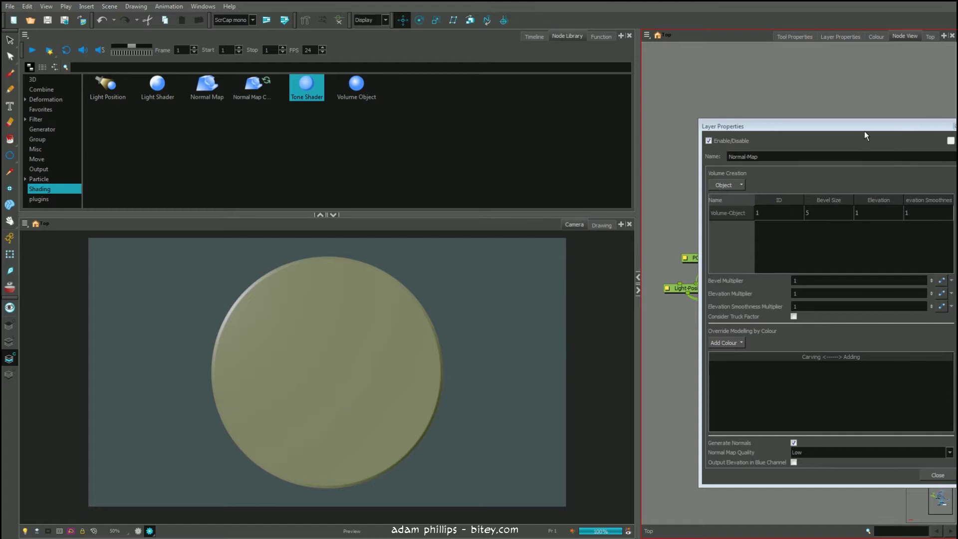
pyautogui.moveTo(864, 131); pyautogui.dragTo(831, 128)
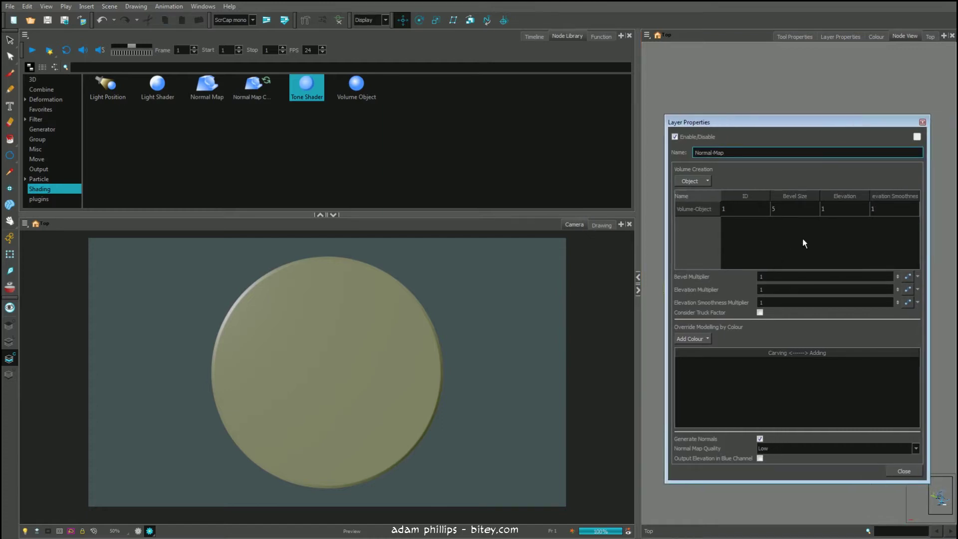
pyautogui.click(922, 122)
# Step: In OpenGL view, place a slightly smaller solid disc in the depth 29 colour centred over the coin drawing
pyautogui.click(138, 531)
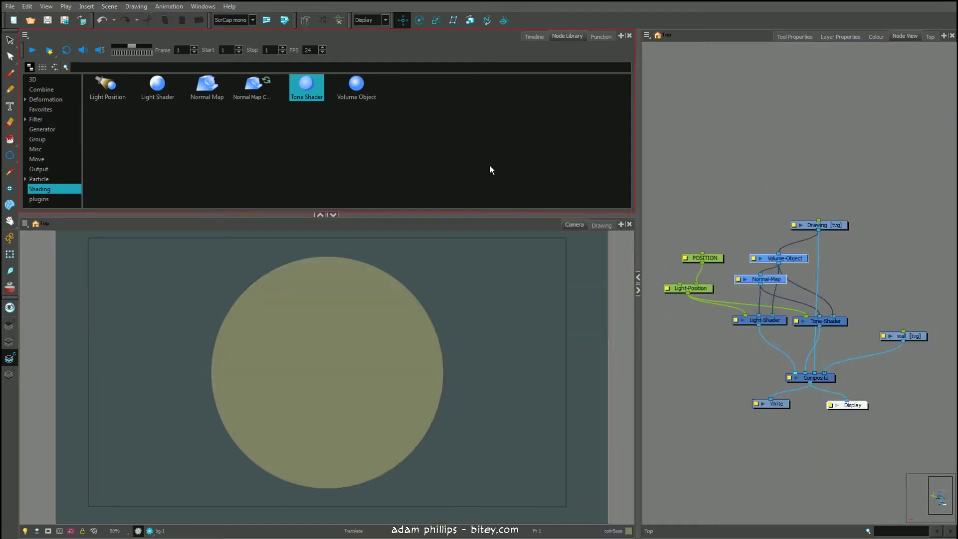
pyautogui.click(11, 341)
pyautogui.click(877, 37)
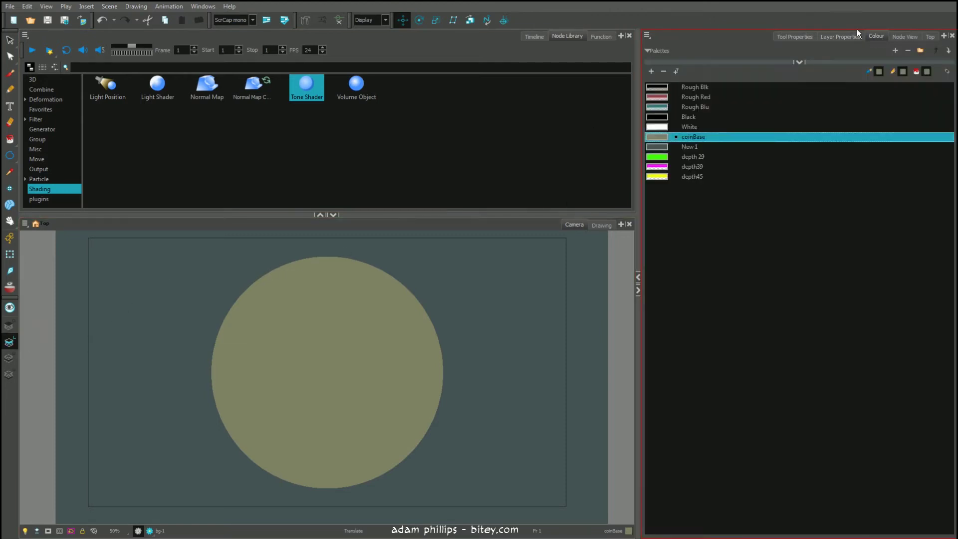
pyautogui.click(652, 158)
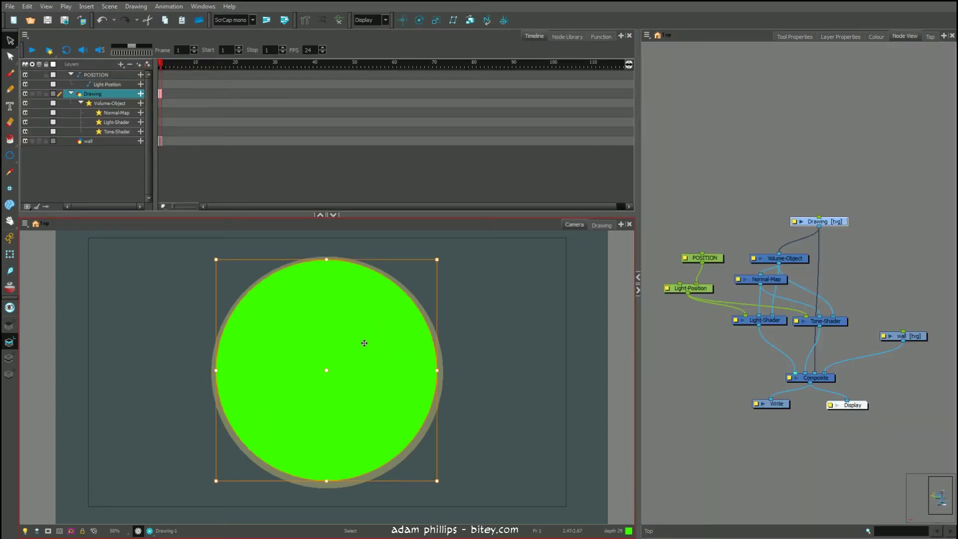
pyautogui.moveTo(354, 349); pyautogui.dragTo(354, 349)
pyautogui.press('l')
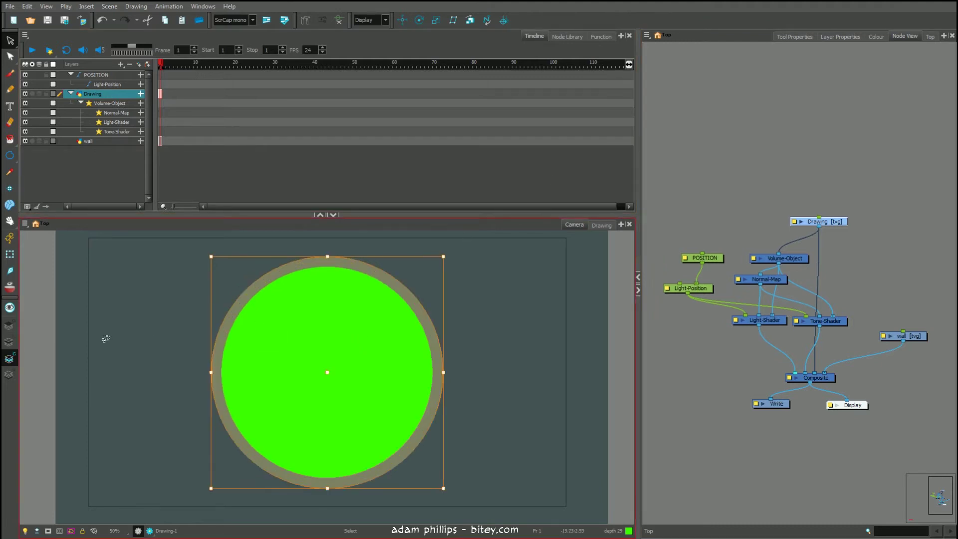
# Step: Make the Overlay Art layer current and select the green disc on it
pyautogui.click(17, 360)
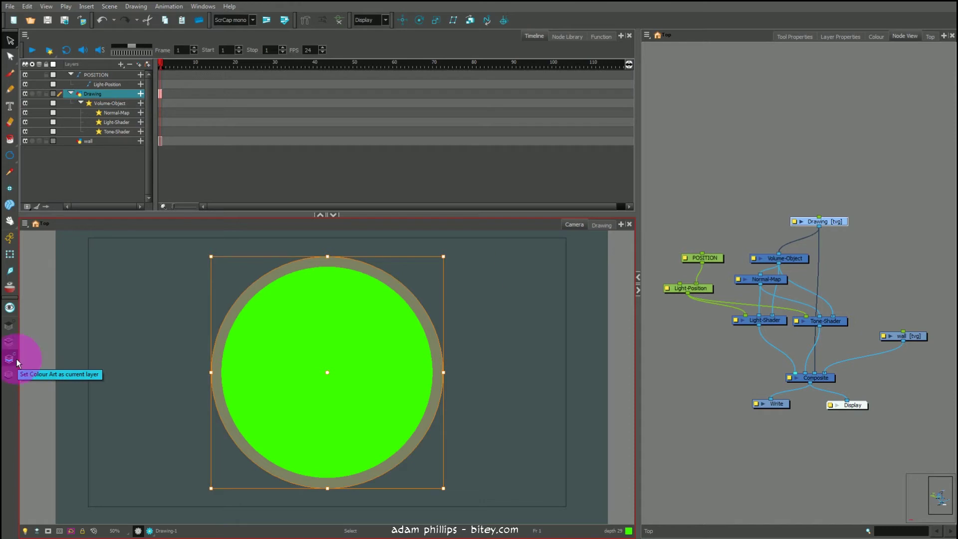
pyautogui.click(10, 325)
pyautogui.click(239, 317)
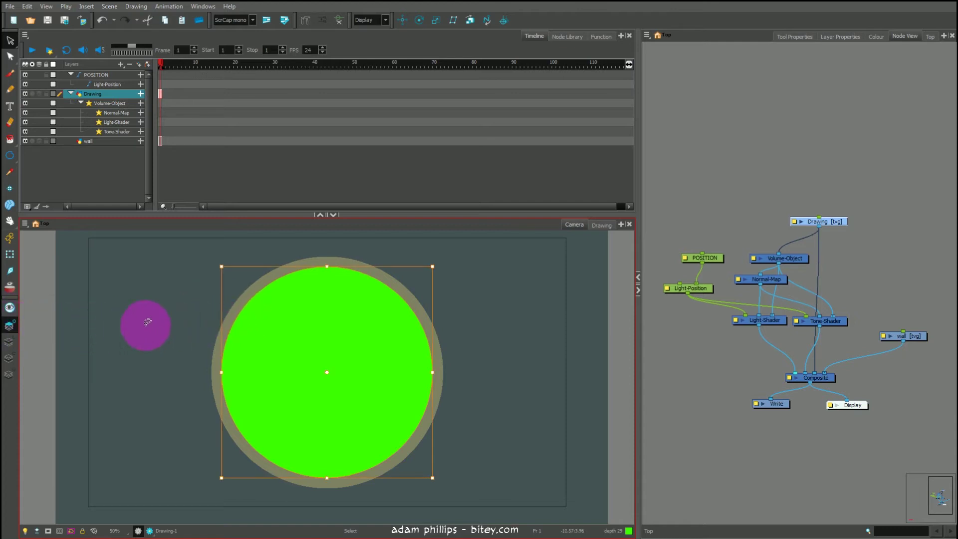
# Step: Erase a sailboat silhouette with a pennant and a numeral 3 out of the green disc
pyautogui.hotkey('alt', 'e')
pyautogui.moveTo(343, 373); pyautogui.dragTo(338, 419)
pyautogui.moveTo(317, 302); pyautogui.dragTo(282, 397)
pyautogui.moveTo(322, 296); pyautogui.dragTo(280, 398)
pyautogui.moveTo(258, 407); pyautogui.dragTo(258, 407)
pyautogui.moveTo(326, 290)
pyautogui.mouseDown()
pyautogui.moveTo(295, 285)
pyautogui.moveTo(321, 295)
pyautogui.mouseUp()
pyautogui.moveTo(322, 289)
pyautogui.keyDown('ctrl'); pyautogui.keyDown('alt'); pyautogui.mouseDown()
pyautogui.moveTo(408, 340)
pyautogui.moveTo(294, 344)
pyautogui.mouseUp(); pyautogui.keyUp('alt'); pyautogui.keyUp('ctrl')
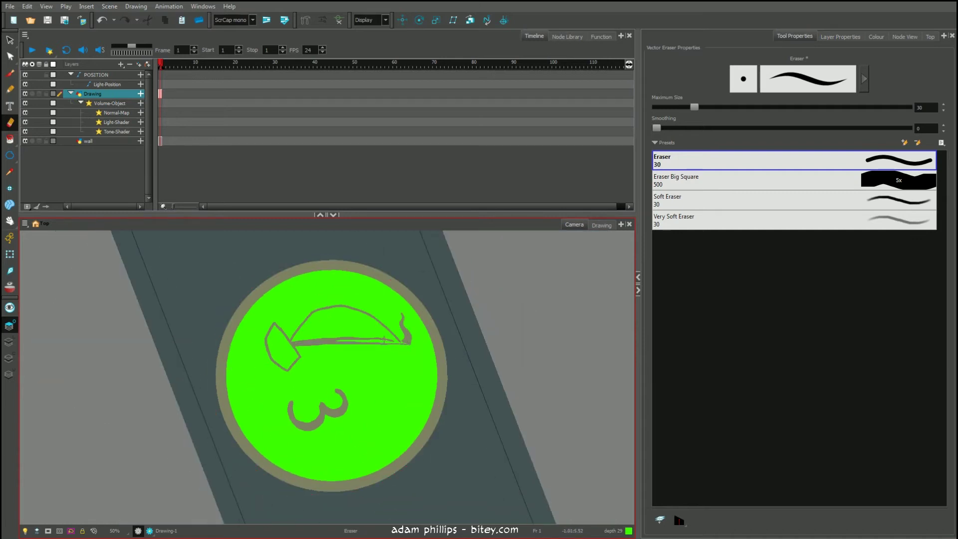
pyautogui.hotkey('shift', 'x')
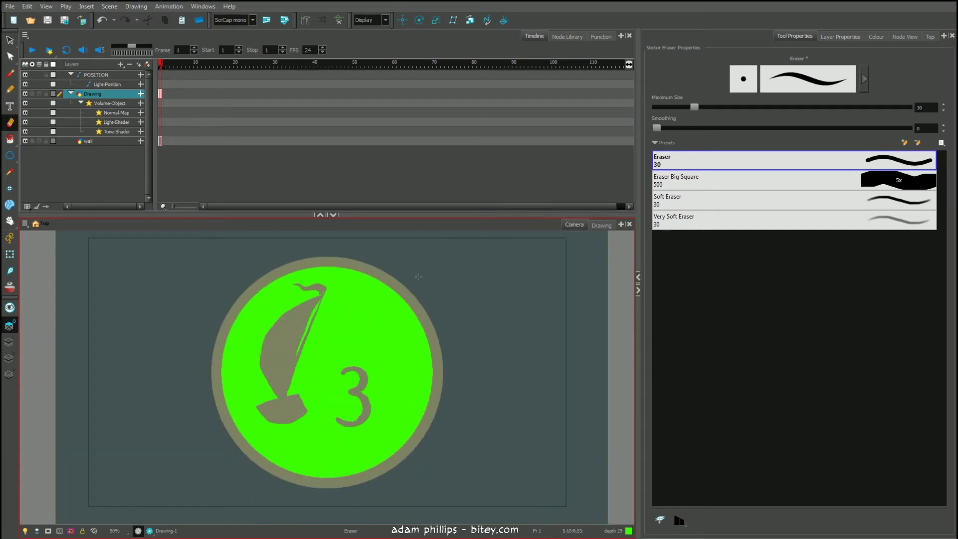
# Step: Erase a sea area with a wavy top edge beneath the sailboat, leaving a thin green rim around it
pyautogui.moveTo(238, 423); pyautogui.dragTo(404, 434)
pyautogui.hotkey('ctrl', 'z')
pyautogui.moveTo(403, 434); pyautogui.dragTo(238, 424)
pyautogui.click(319, 444)
pyautogui.moveTo(298, 465)
pyautogui.mouseDown()
pyautogui.moveTo(249, 437)
pyautogui.moveTo(368, 291)
pyautogui.mouseUp()
pyautogui.moveTo(371, 289)
pyautogui.mouseDown()
pyautogui.moveTo(279, 299)
pyautogui.moveTo(233, 357)
pyautogui.mouseUp()
pyautogui.moveTo(245, 332); pyautogui.dragTo(283, 296)
pyautogui.hotkey('shift', 'x')
# Step: Select the numeral 3's contour points with the Contour Editor and move them slightly up, away from the waves
pyautogui.hotkey('alt', 'q')
pyautogui.moveTo(372, 353); pyautogui.dragTo(333, 429)
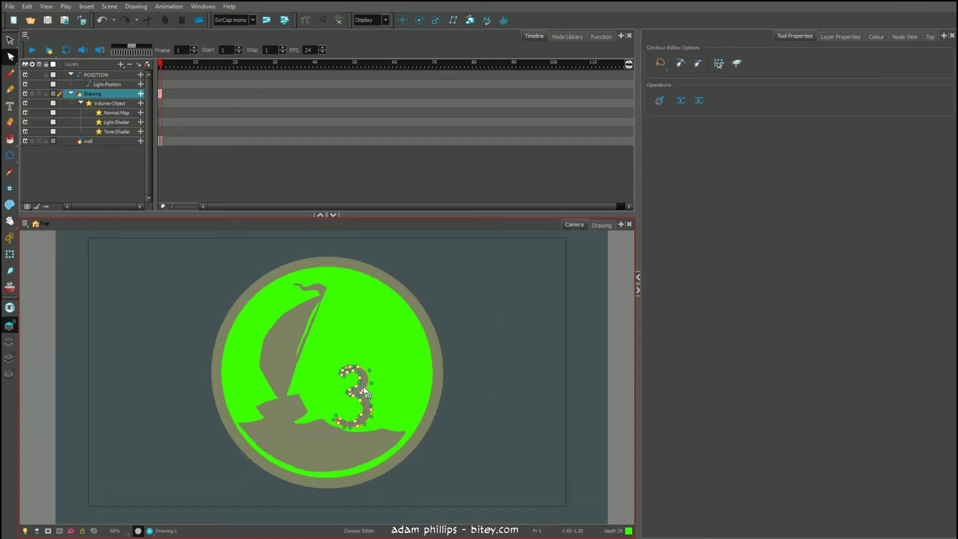
pyautogui.moveTo(360, 394); pyautogui.dragTo(369, 388)
# Step: Erase three small birds out of the green area between the sail and the numeral
pyautogui.hotkey('alt', 'e')
pyautogui.moveTo(351, 303); pyautogui.dragTo(367, 305)
pyautogui.moveTo(327, 325); pyautogui.dragTo(362, 336)
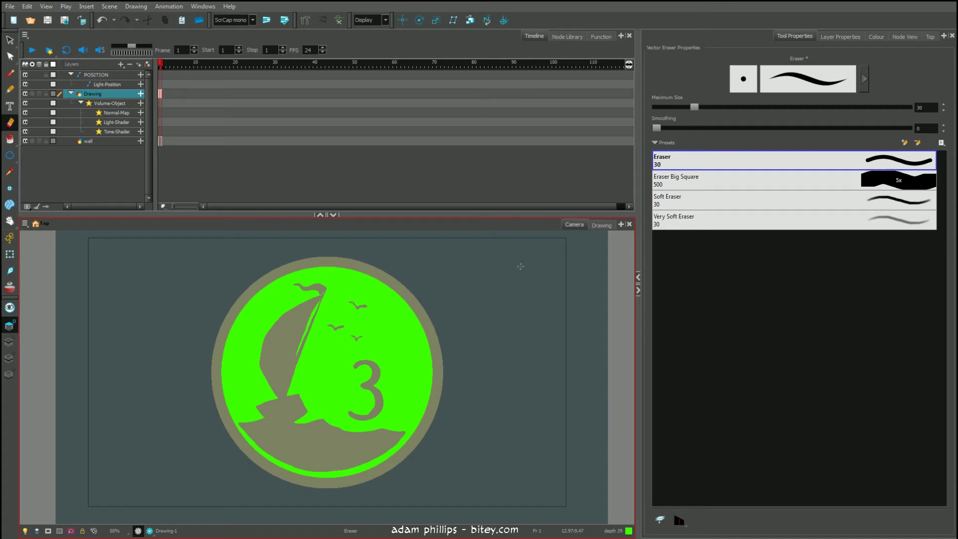
# Step: Add the depth 29 colour to the Normal-Map's modelling override list and set its carving value to 33
pyautogui.click(904, 37)
pyautogui.click(740, 279)
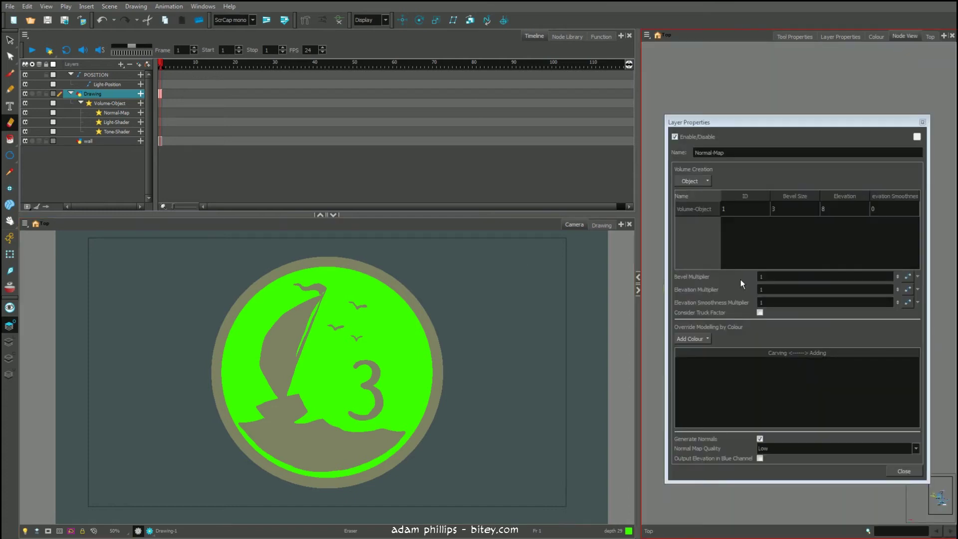
pyautogui.click(706, 340)
pyautogui.moveTo(708, 351)
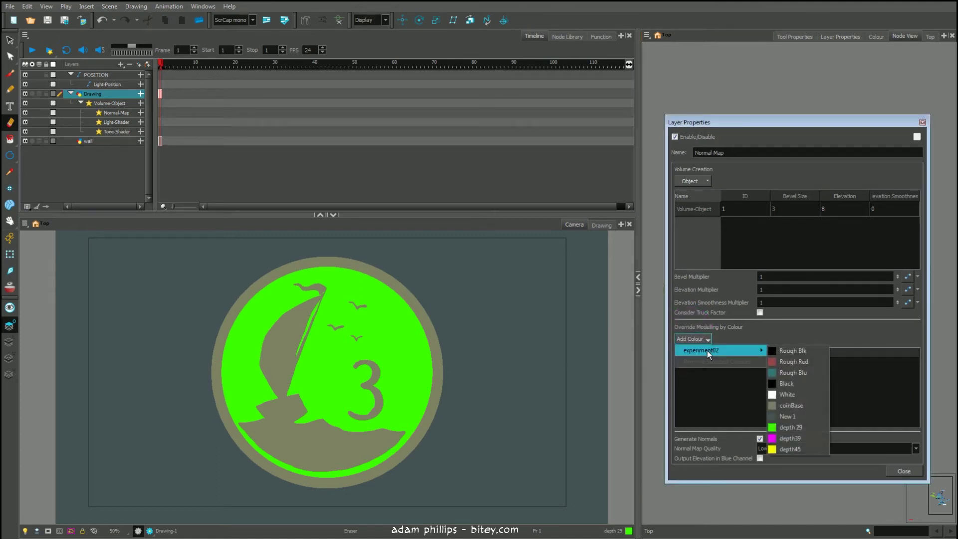
pyautogui.click(812, 427)
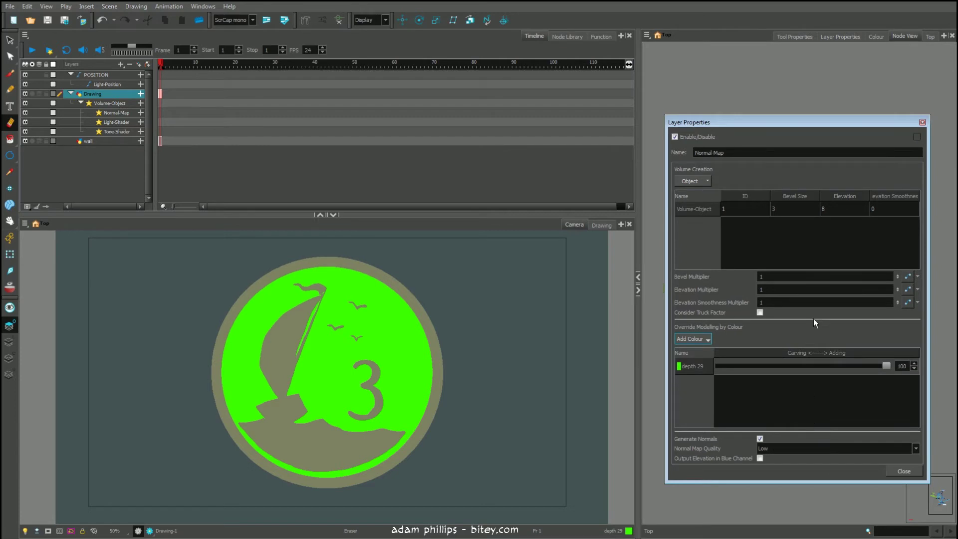
pyautogui.moveTo(885, 365); pyautogui.dragTo(774, 366)
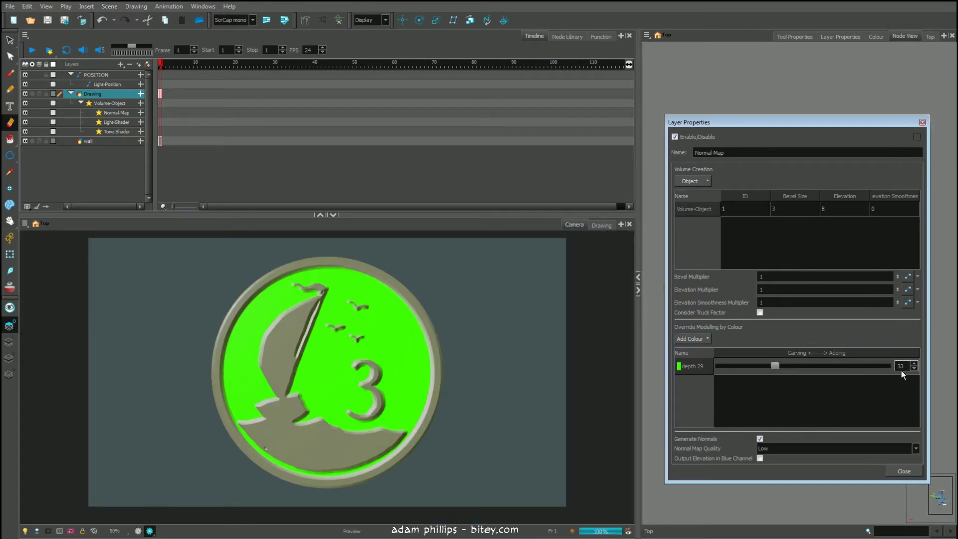
pyautogui.click(922, 122)
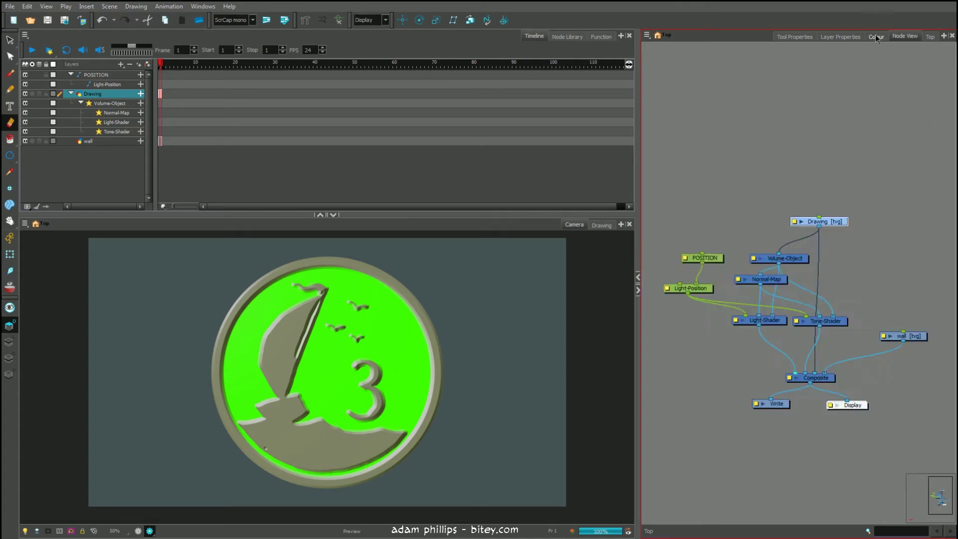
# Step: Make the depth 29 palette colour fully transparent by setting its alpha to 0
pyautogui.click(875, 36)
pyautogui.doubleClick(658, 157)
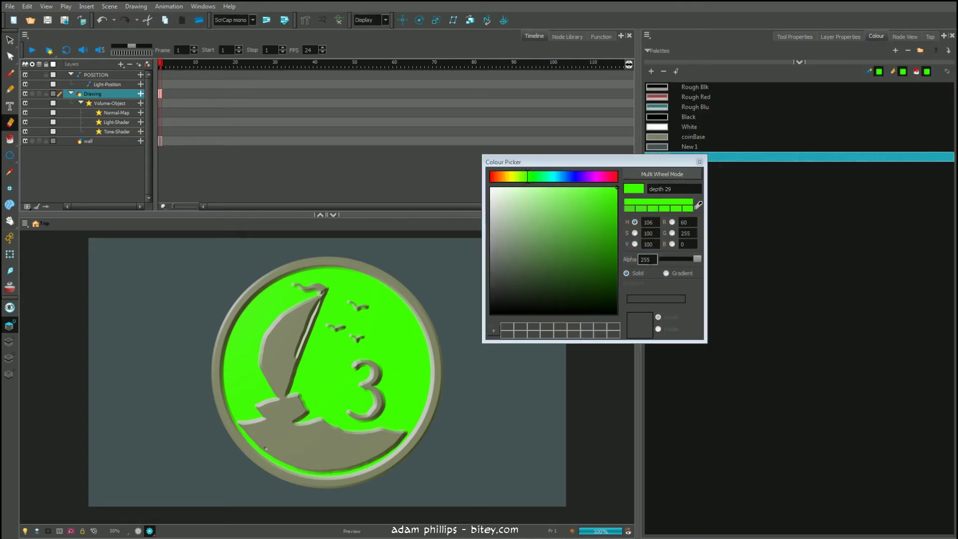
pyautogui.moveTo(695, 259); pyautogui.dragTo(660, 258)
pyautogui.moveTo(649, 161); pyautogui.dragTo(727, 214)
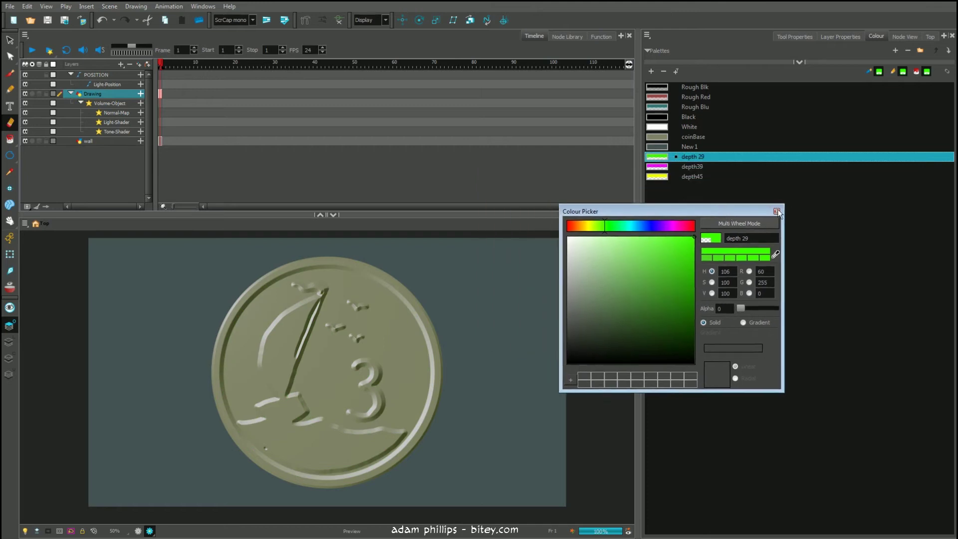
# Step: Move the POSITION peg around the coin to test the lighting, placing the light at the coin's upper edge
pyautogui.click(903, 37)
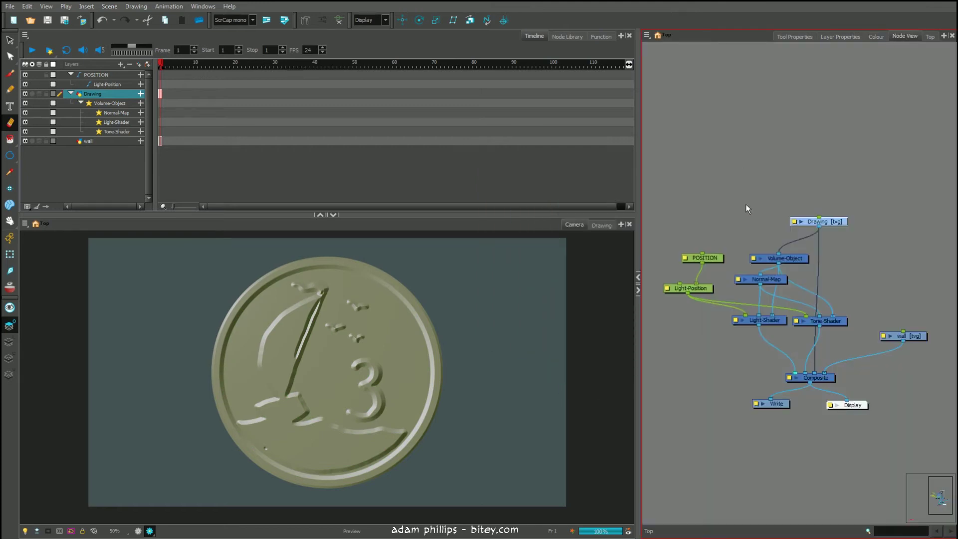
pyautogui.moveTo(713, 259); pyautogui.dragTo(703, 258)
pyautogui.hotkey('alt', '2')
pyautogui.moveTo(245, 319); pyautogui.dragTo(599, 331)
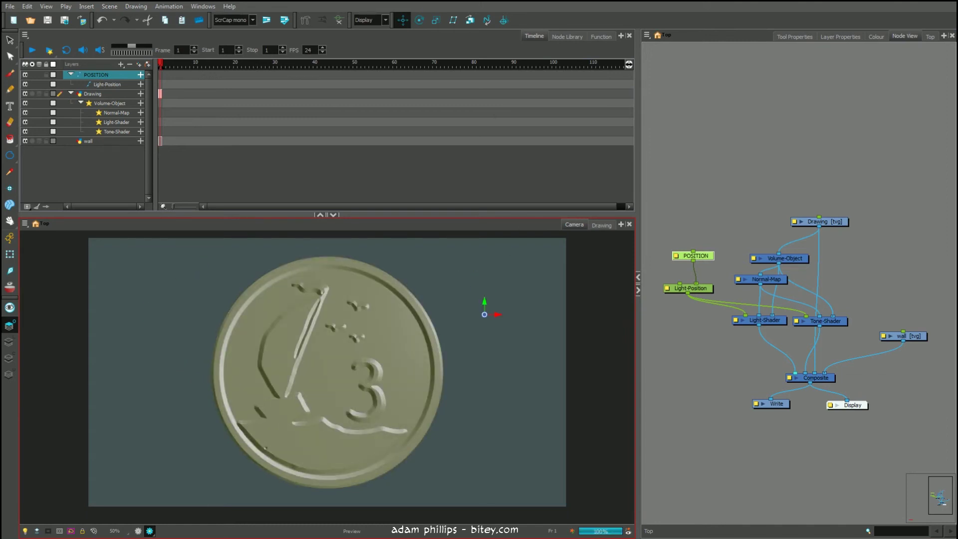
pyautogui.moveTo(434, 385); pyautogui.dragTo(385, 249)
# Step: Try the depth 29 override across its range up to 100 in the Normal-Map properties, and set it to 41
pyautogui.doubleClick(738, 280)
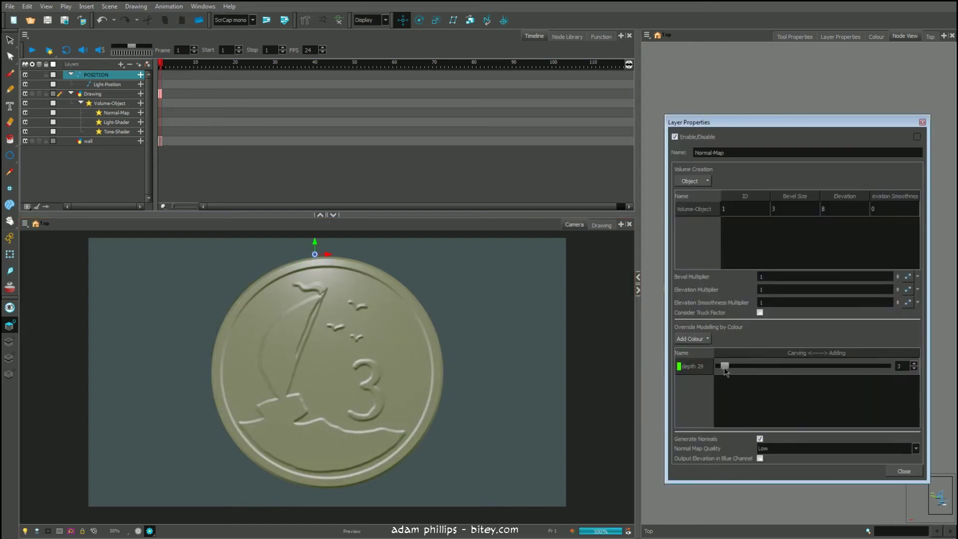
pyautogui.moveTo(719, 366); pyautogui.dragTo(886, 366)
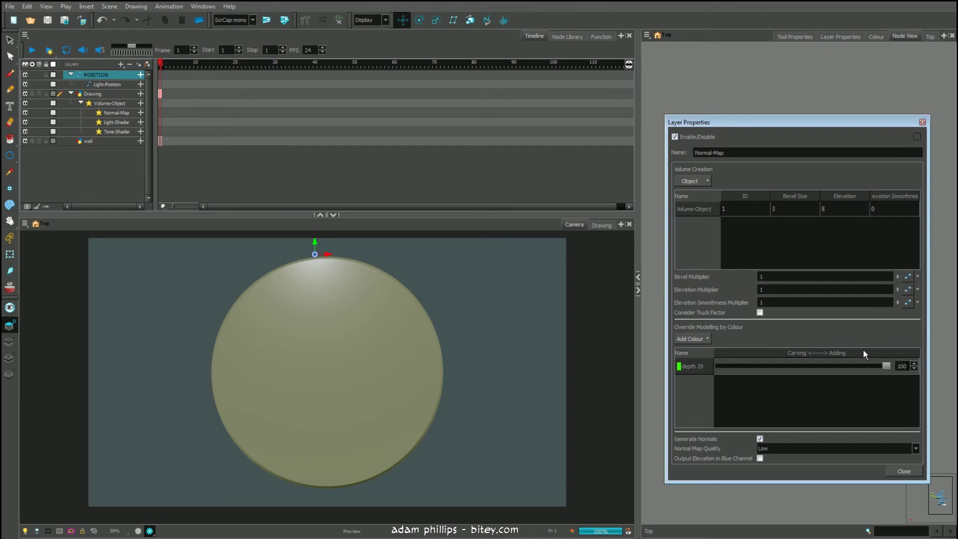
pyautogui.moveTo(844, 365); pyautogui.dragTo(787, 366)
# Step: Add the coinBase colour to the modelling override list and set the depth 29 value to 29
pyautogui.click(705, 340)
pyautogui.moveTo(724, 351)
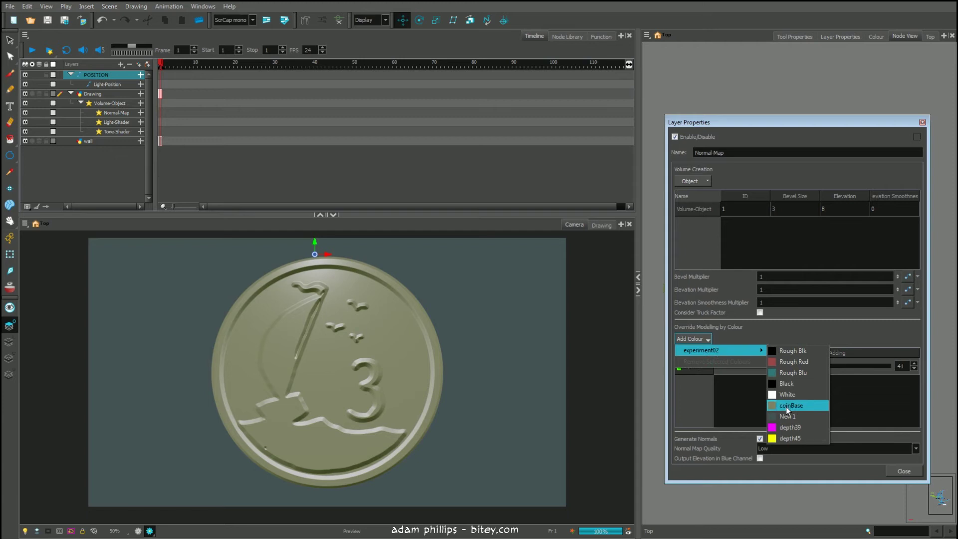
pyautogui.click(786, 406)
pyautogui.moveTo(786, 366); pyautogui.dragTo(781, 367)
pyautogui.doubleClick(900, 366)
pyautogui.write('29')
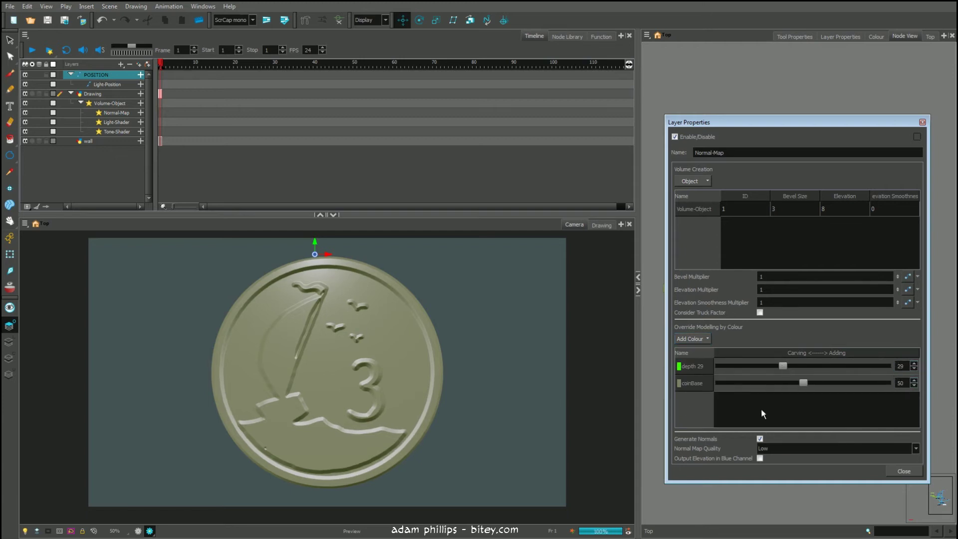
# Step: Add the depth39 colour to the modelling override list and set its value to 39
pyautogui.click(708, 338)
pyautogui.click(775, 407)
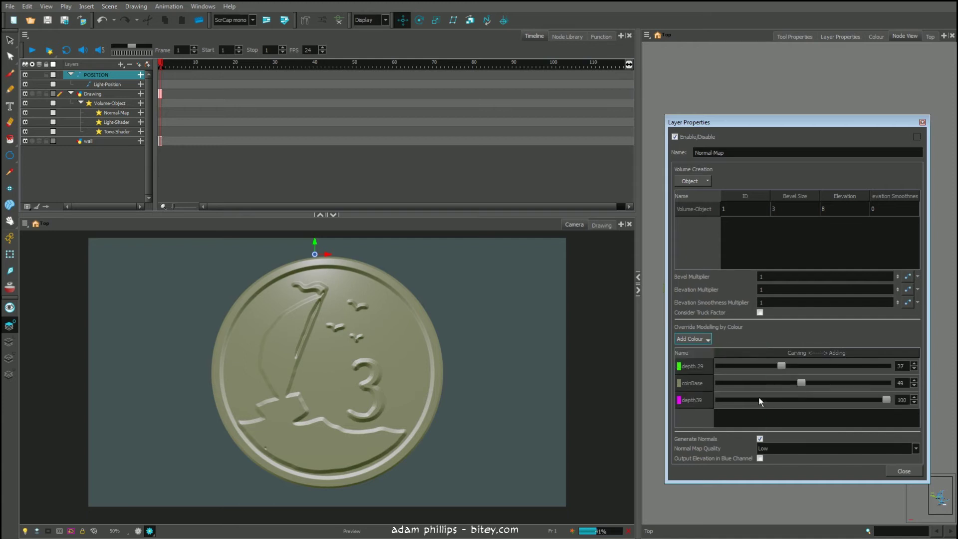
pyautogui.doubleClick(903, 400)
pyautogui.write('39')
# Step: Set the modelling override values to 28 for depth 29, 51 for depth39 and 30 for depth45, and close the properties
pyautogui.doubleClick(900, 366)
pyautogui.write('27')
pyautogui.press('Return')
pyautogui.click(914, 364)
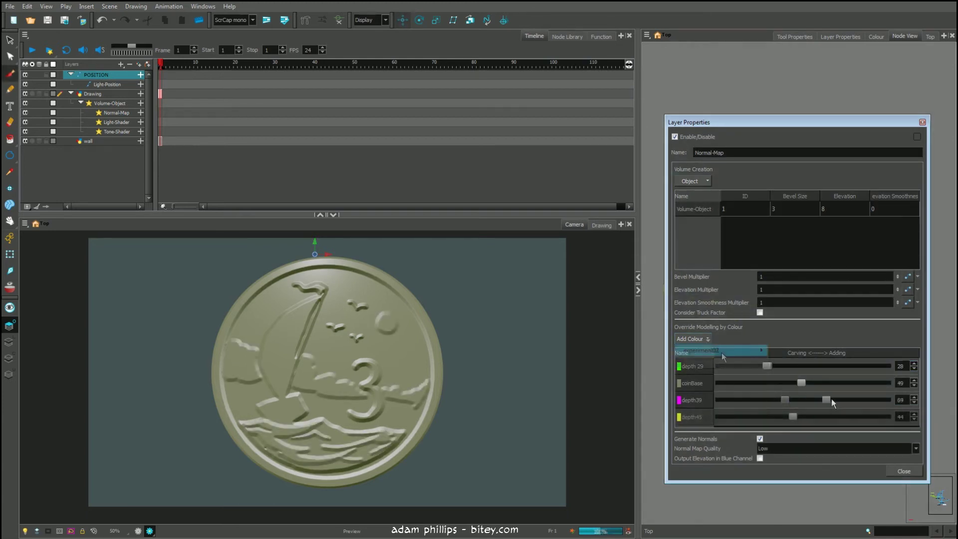
pyautogui.moveTo(830, 400); pyautogui.dragTo(771, 418)
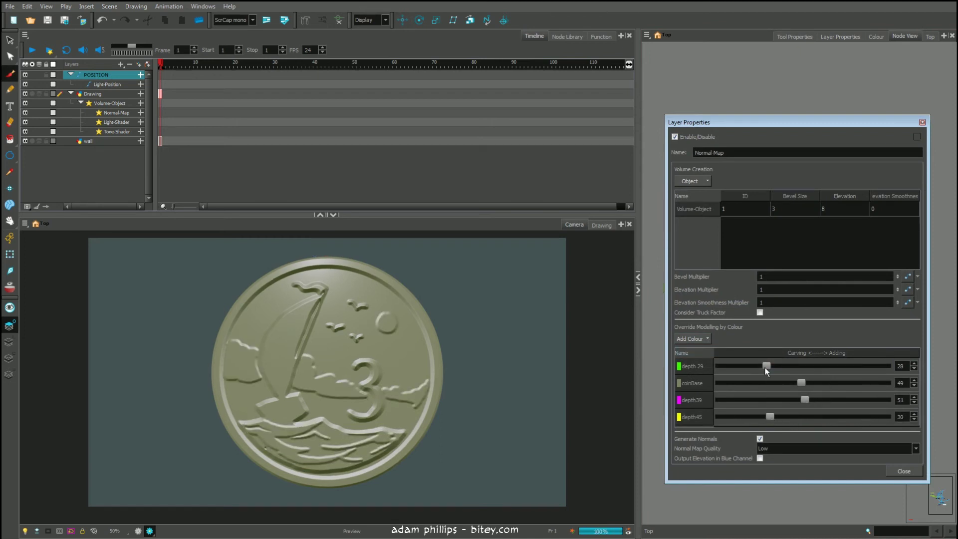
pyautogui.click(922, 122)
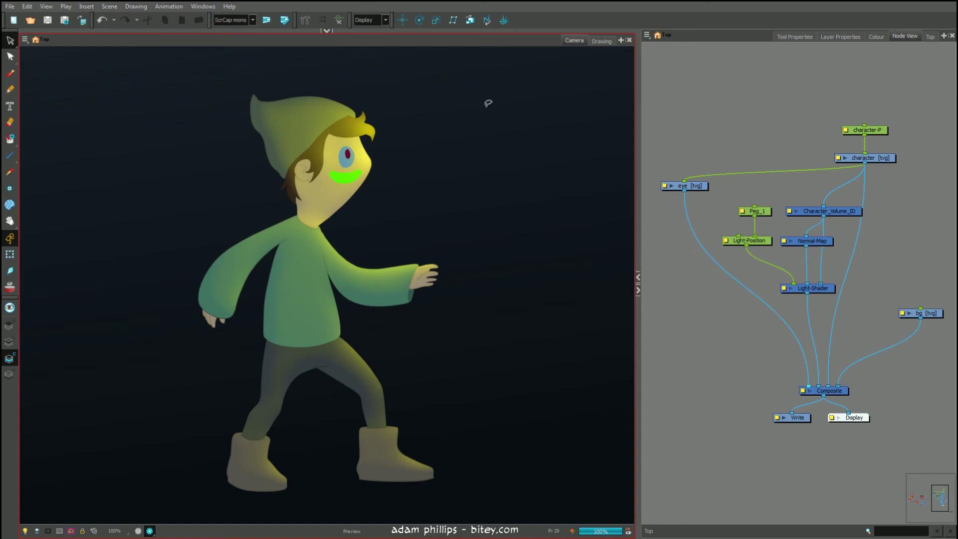
# Step: Add the hollow and bump colours to the Normal-Map's modelling override list, setting hollow to 1 and bump to 76
pyautogui.doubleClick(786, 241)
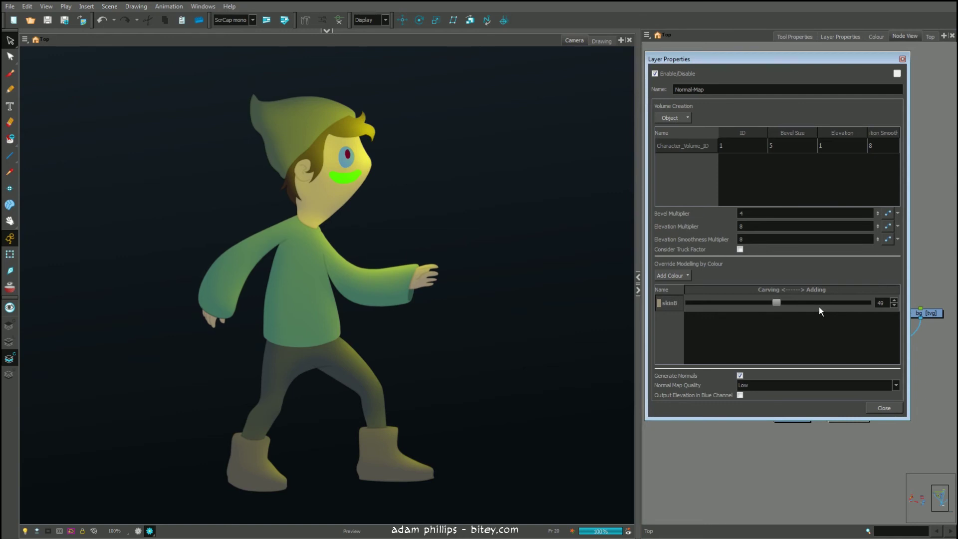
pyautogui.click(680, 274)
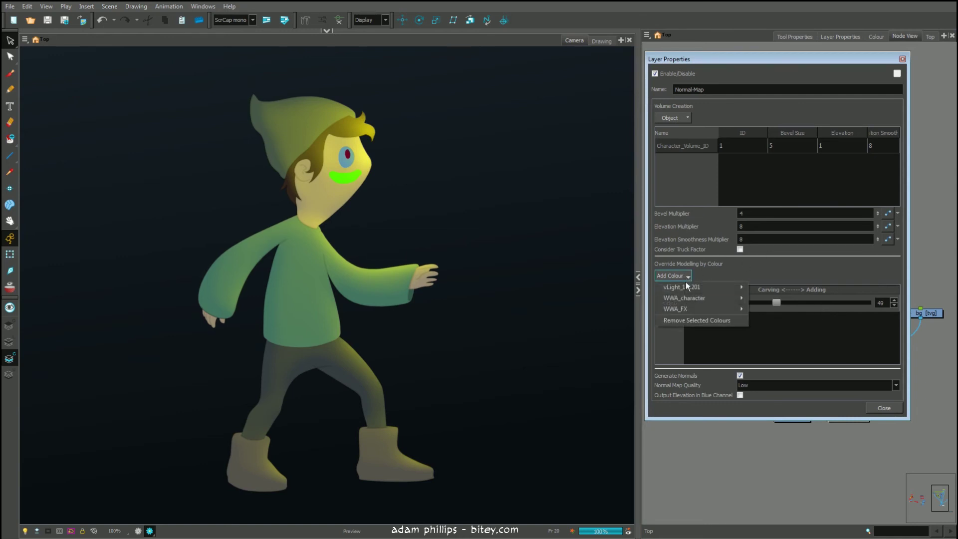
pyautogui.moveTo(687, 286)
pyautogui.click(768, 353)
pyautogui.click(672, 275)
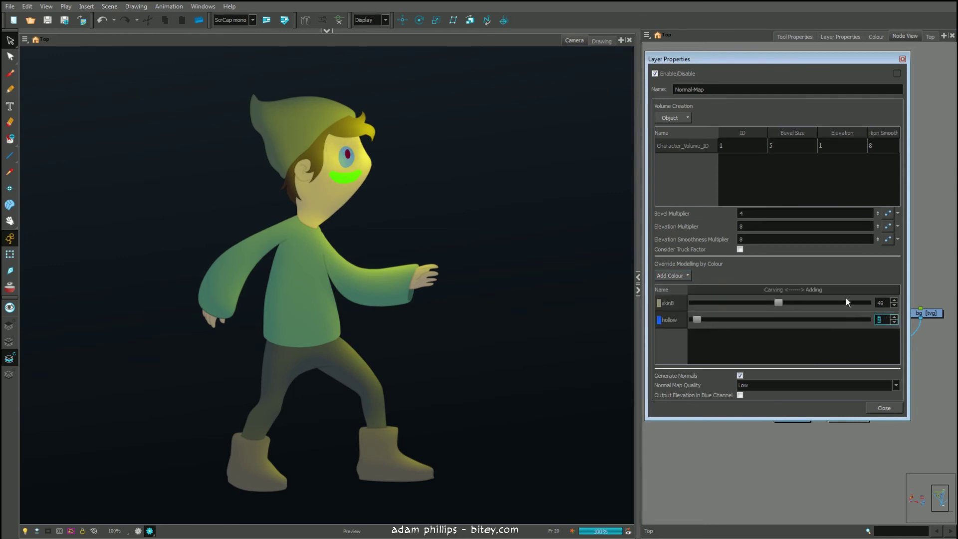
pyautogui.click(767, 364)
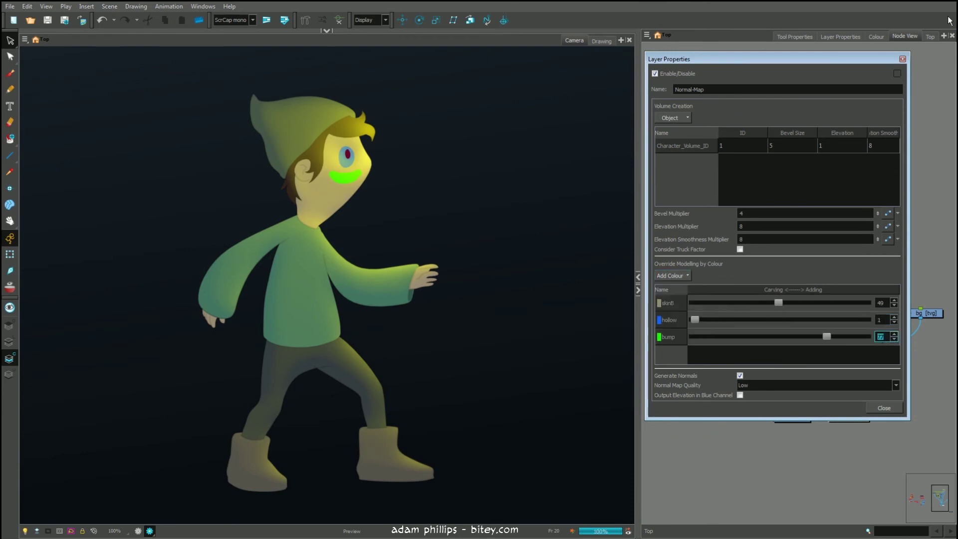
# Step: Edit the hollow and bump palette colours so the eye-socket and cheek patches blend into the face
pyautogui.click(876, 36)
pyautogui.click(663, 505)
pyautogui.doubleClick(662, 506)
pyautogui.click(669, 514)
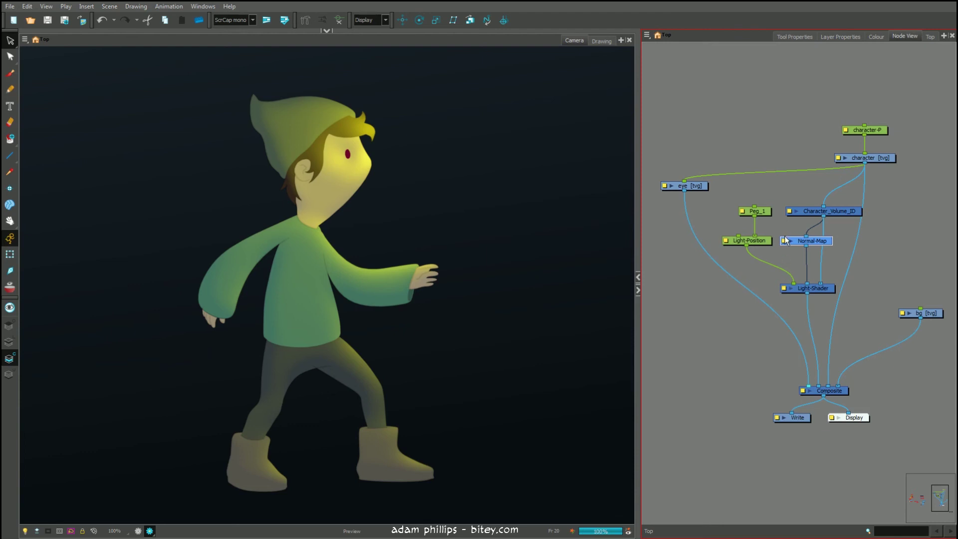
# Step: Review the character Normal-Map's ID, bevel size, elevation, smoothness, multiplier and colour override settings, and close its properties
pyautogui.doubleClick(786, 240)
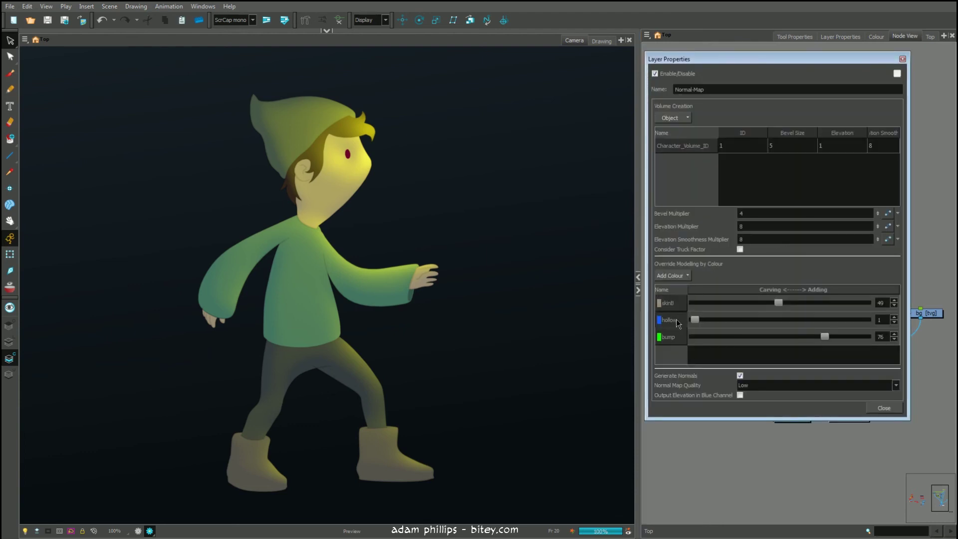
pyautogui.click(743, 149)
pyautogui.click(744, 147)
pyautogui.click(779, 145)
pyautogui.click(831, 146)
pyautogui.click(881, 145)
pyautogui.click(756, 216)
pyautogui.click(759, 229)
pyautogui.click(764, 241)
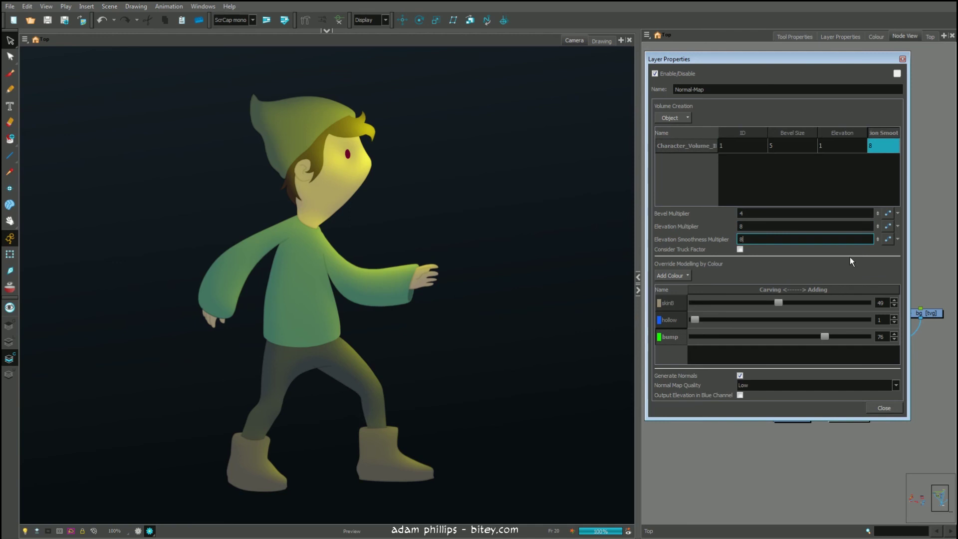
pyautogui.click(902, 59)
# Step: Add Eye_Volume_ID, Normal-Map_1 and Light-Shader_1 for the eye drawing, connecting the shader to the Composite and to Light-Position
pyautogui.moveTo(674, 166); pyautogui.dragTo(702, 194)
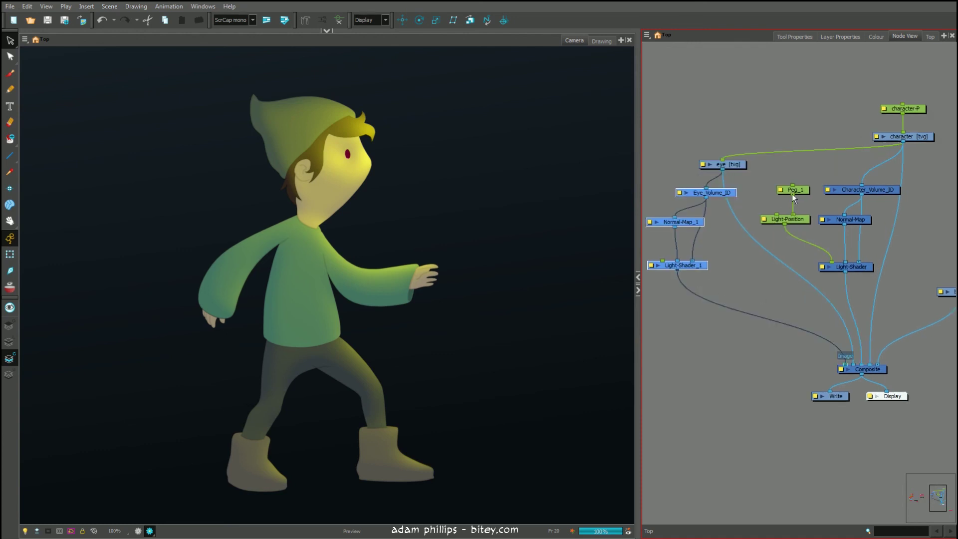
pyautogui.click(672, 197)
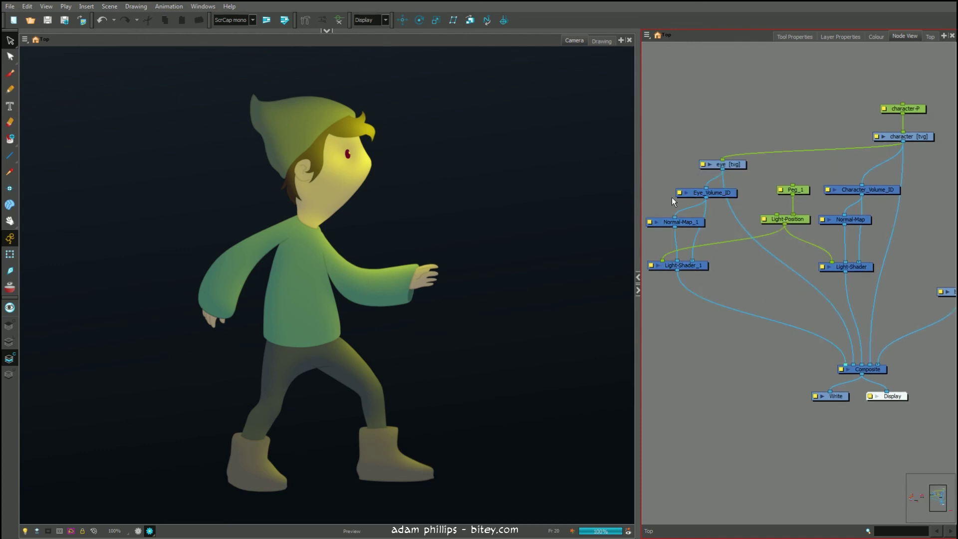
# Step: Review the eye's Normal-Map_1 bevel, elevation, smoothness and multiplier settings, and close its properties
pyautogui.click(650, 221)
pyautogui.click(747, 147)
pyautogui.click(824, 146)
pyautogui.click(874, 146)
pyautogui.click(805, 213)
pyautogui.press('Tab')
pyautogui.press('Tab')
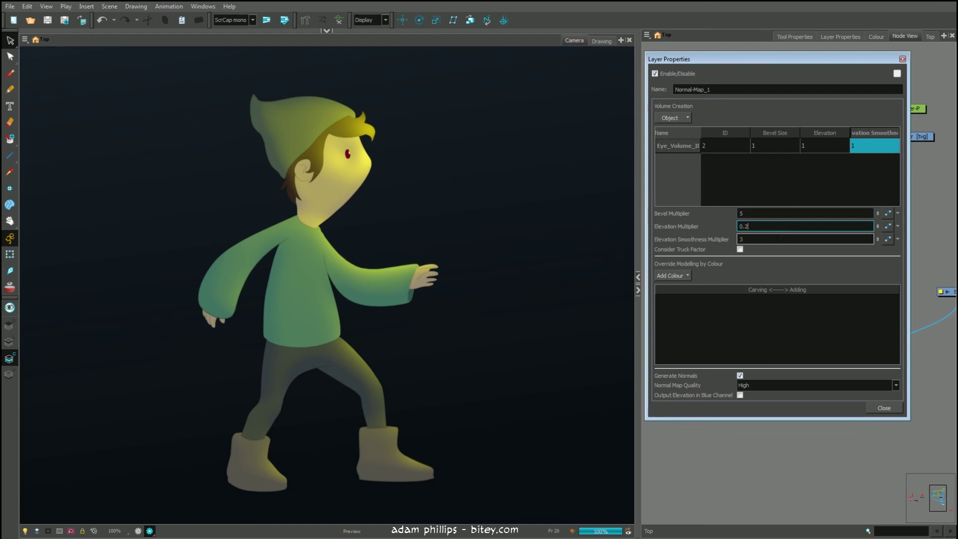
pyautogui.click(902, 59)
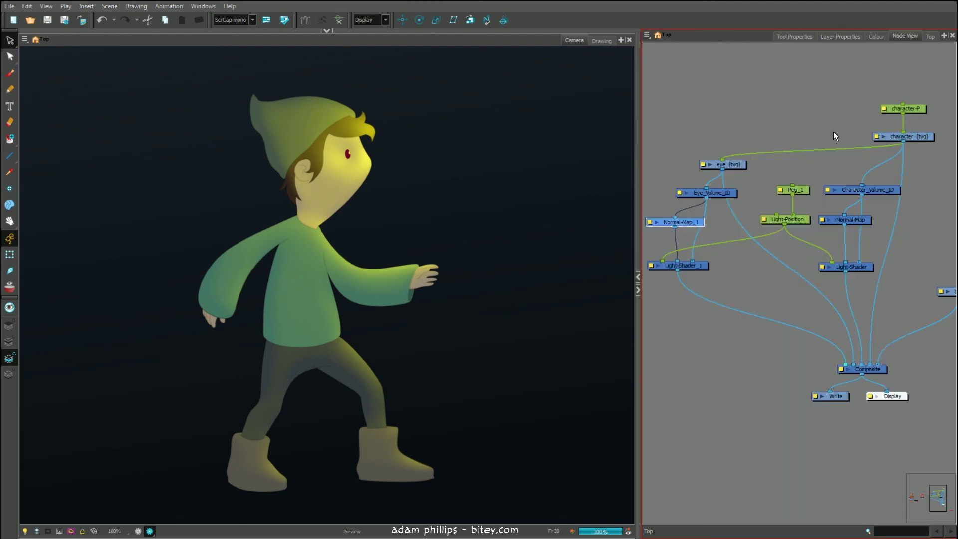
# Step: Review the shading type and surface reflectivity in the eye's Light-Shader_1 properties
pyautogui.doubleClick(651, 265)
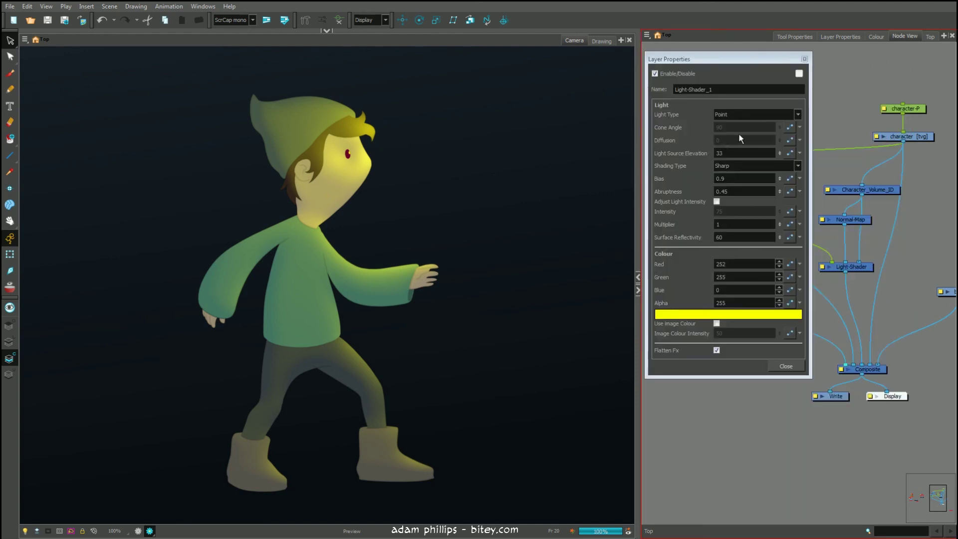
pyautogui.click(740, 166)
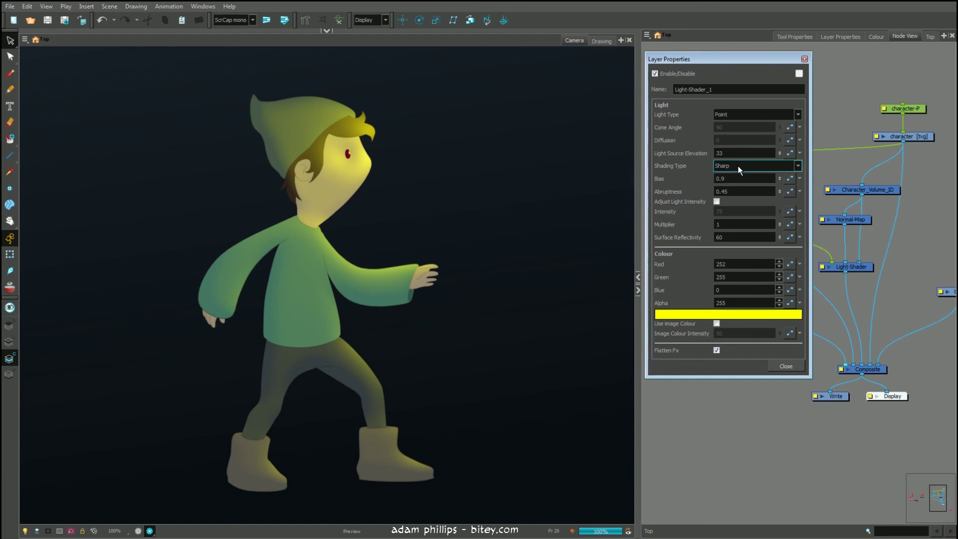
pyautogui.click(743, 237)
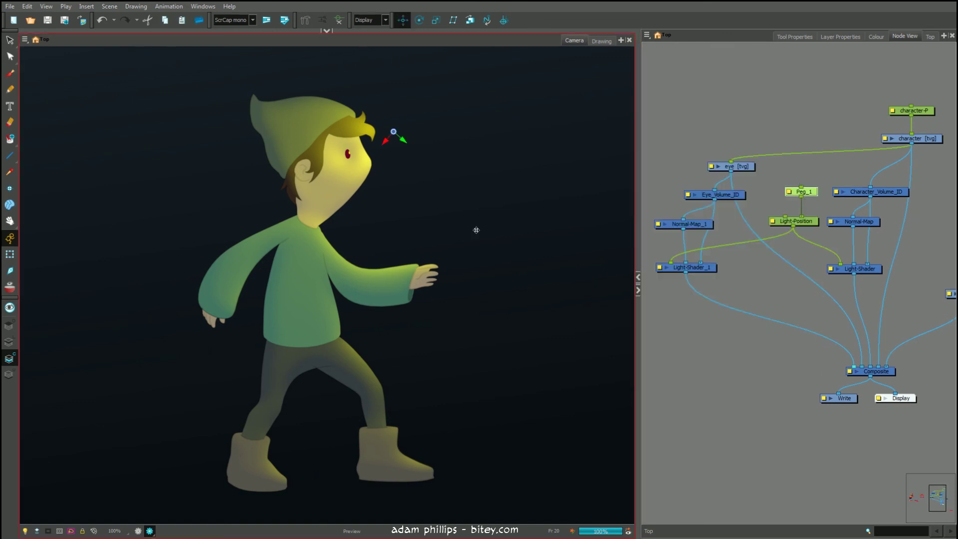
# Step: Move the light's peg, Peg_1, upward near the character's face to shift the lighting on the face and eye
pyautogui.moveTo(477, 231); pyautogui.dragTo(451, 111)
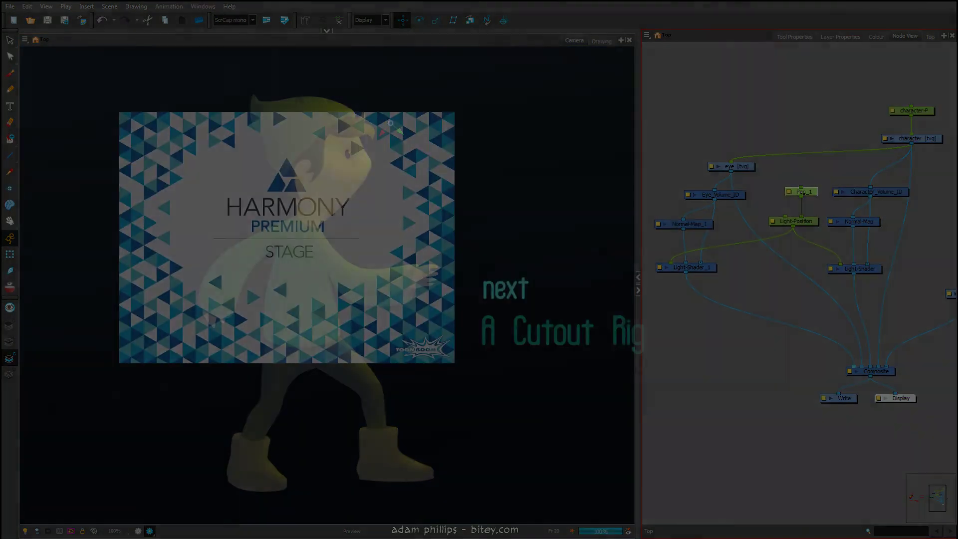